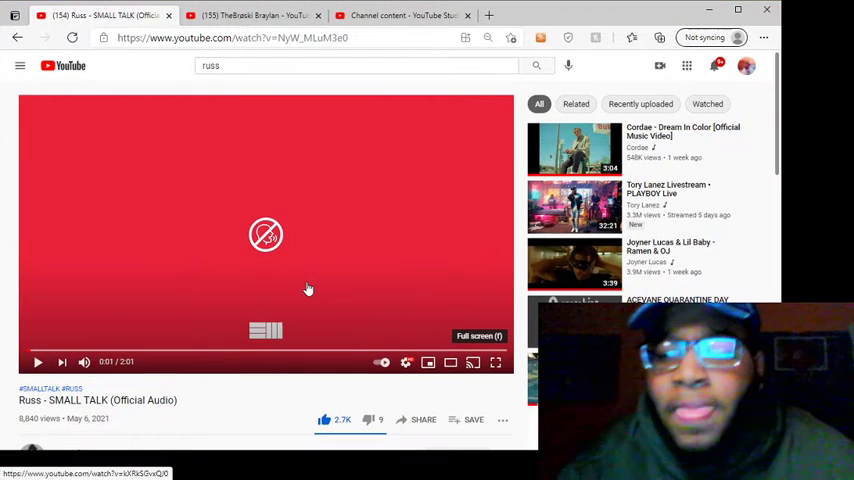
Play SMALL TALK full-screen, pause it at 0:17, and rewind to 0:12.
key(F11)
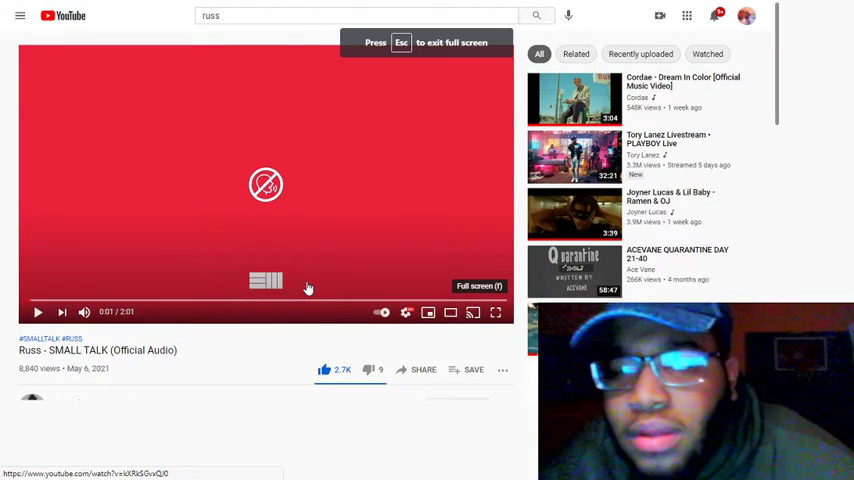
key(f)
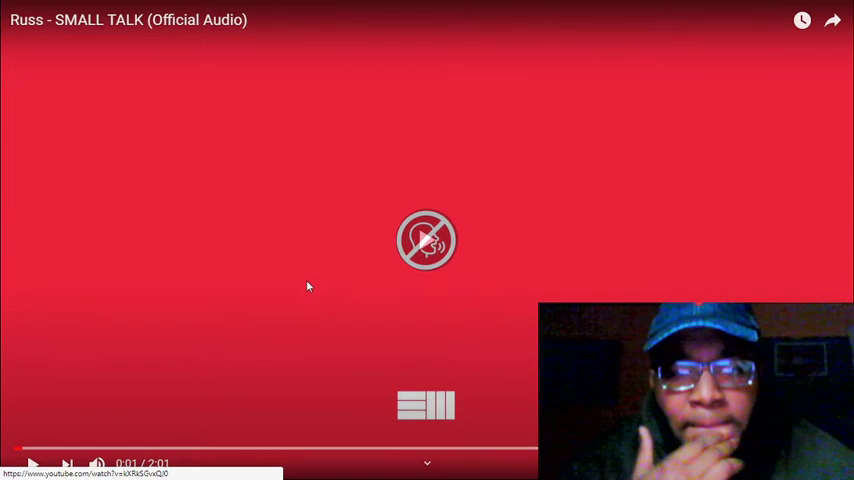
click(307, 286)
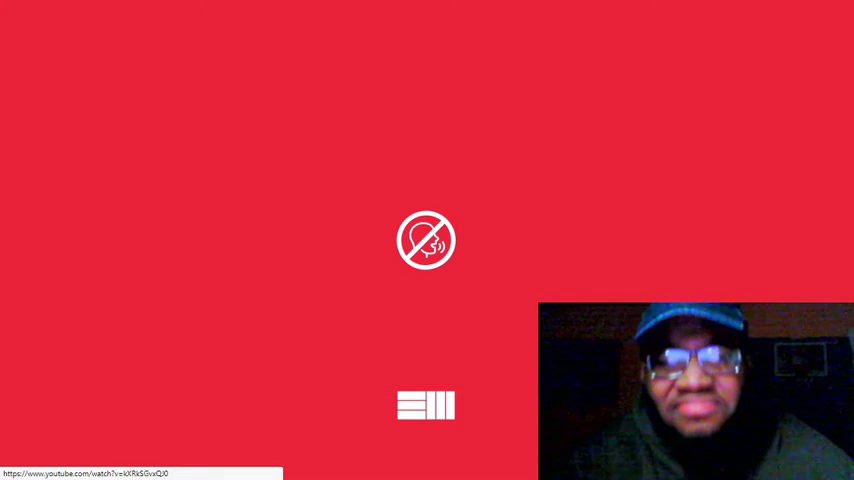
click(410, 240)
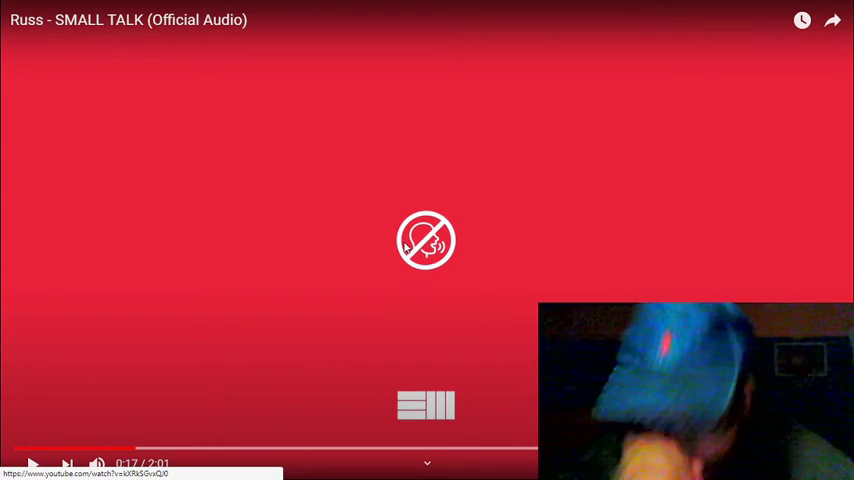
click(98, 448)
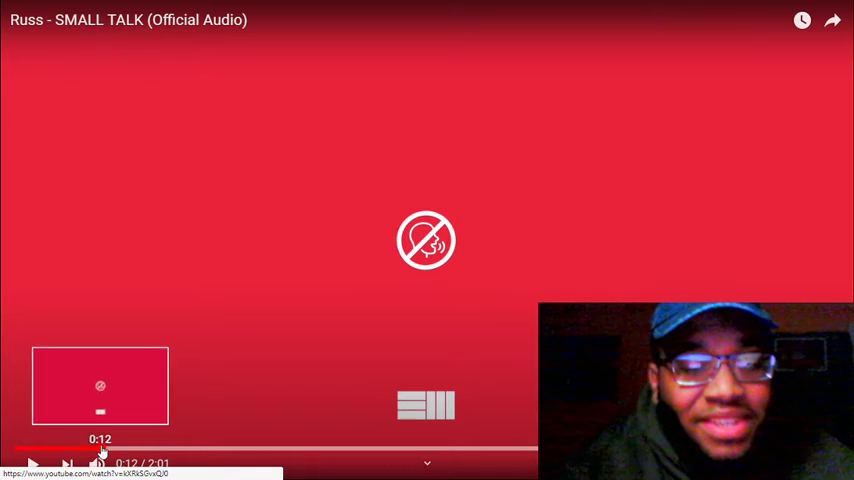
Resume SMALL TALK from 0:12 and pause it at 0:45 of 2:01.
click(292, 304)
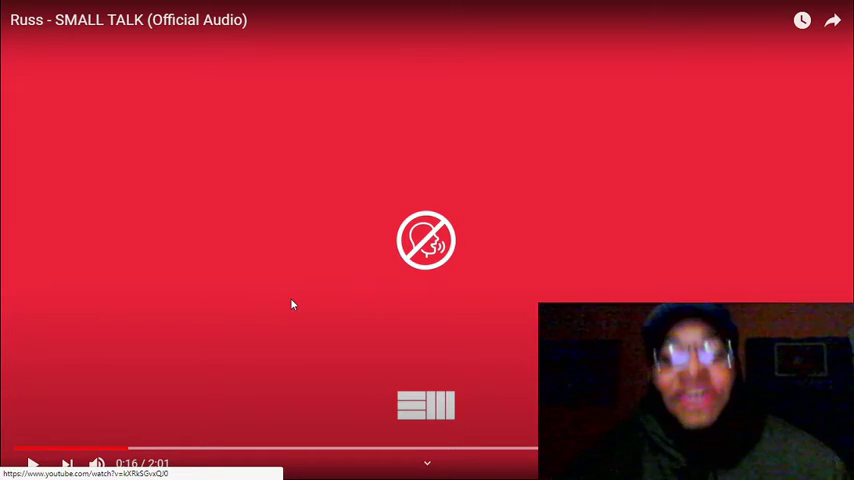
click(345, 327)
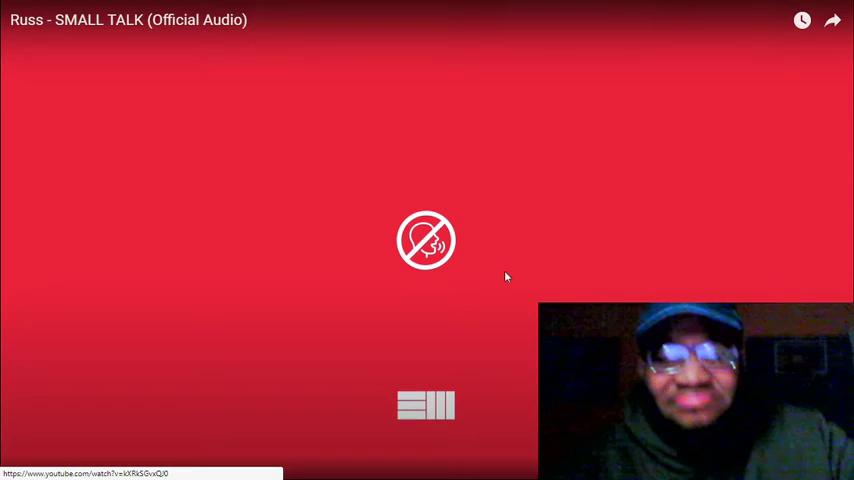
click(507, 275)
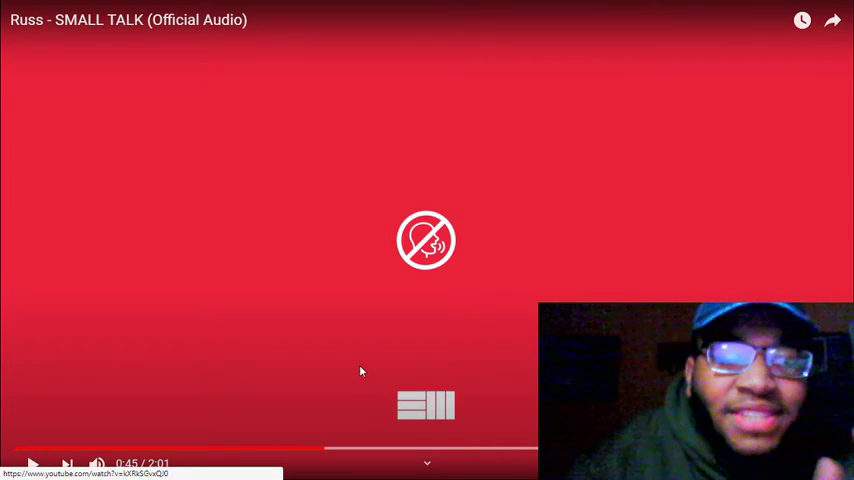
Replay SMALL TALK from 0:43, pause at 1:18, and rewind to 1:16.
click(313, 456)
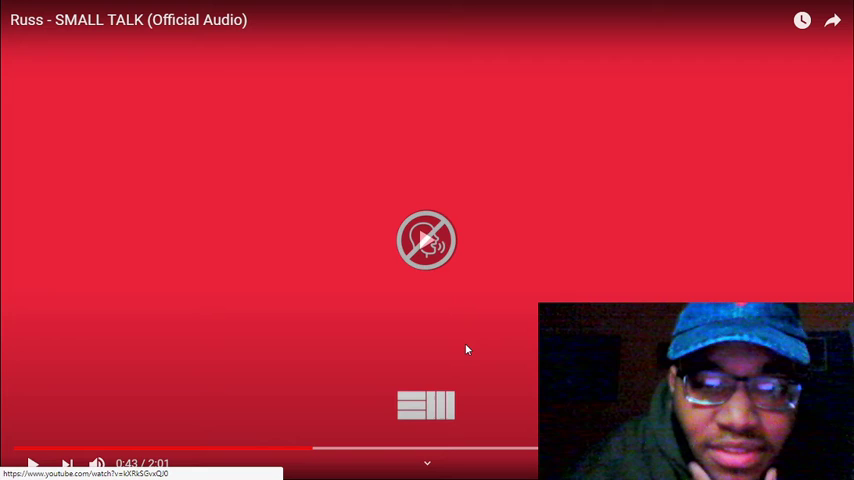
click(466, 349)
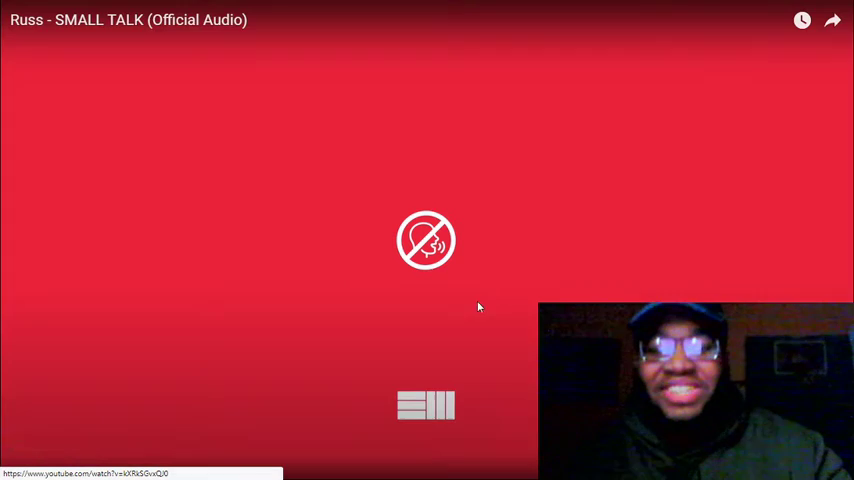
click(494, 288)
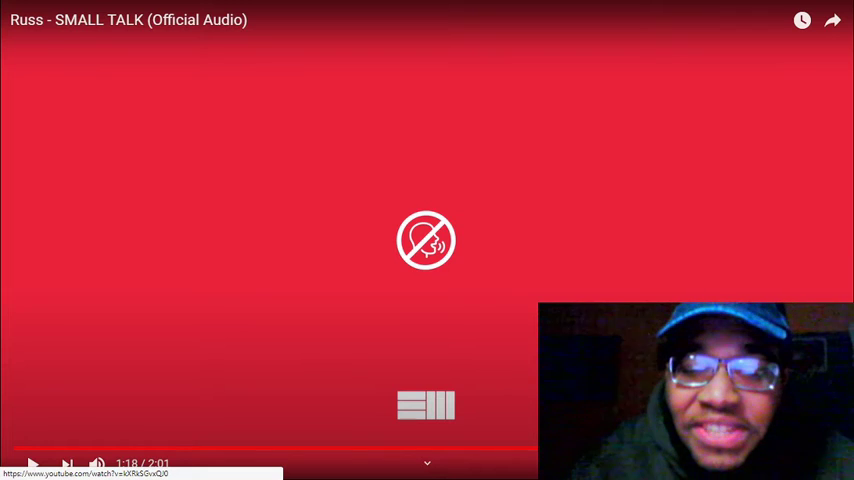
click(536, 450)
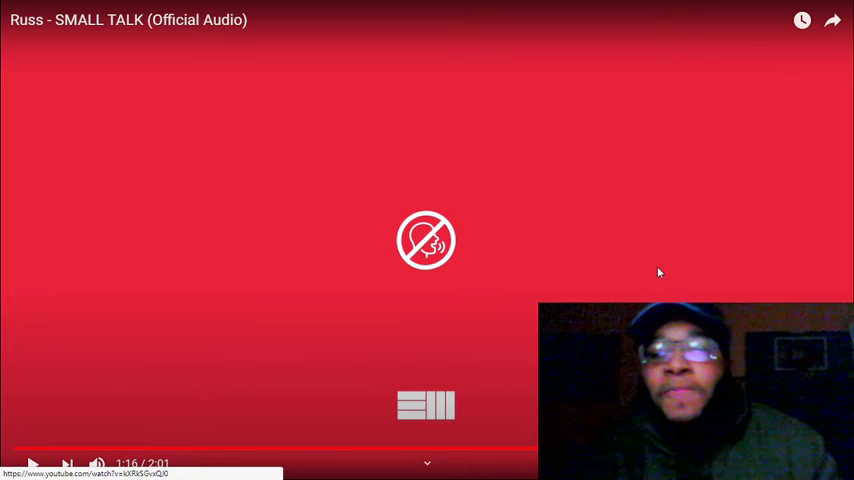
Resume SMALL TALK, pause it at 1:58 of 2:01, and exit full screen.
click(659, 272)
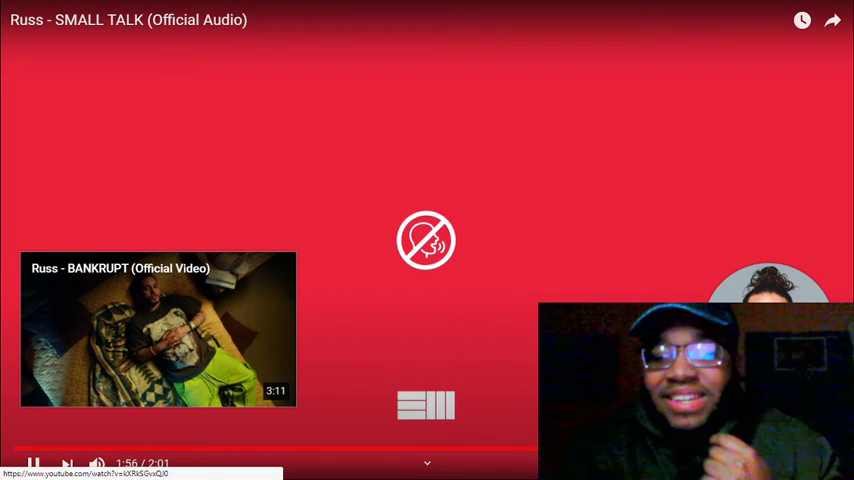
key(space)
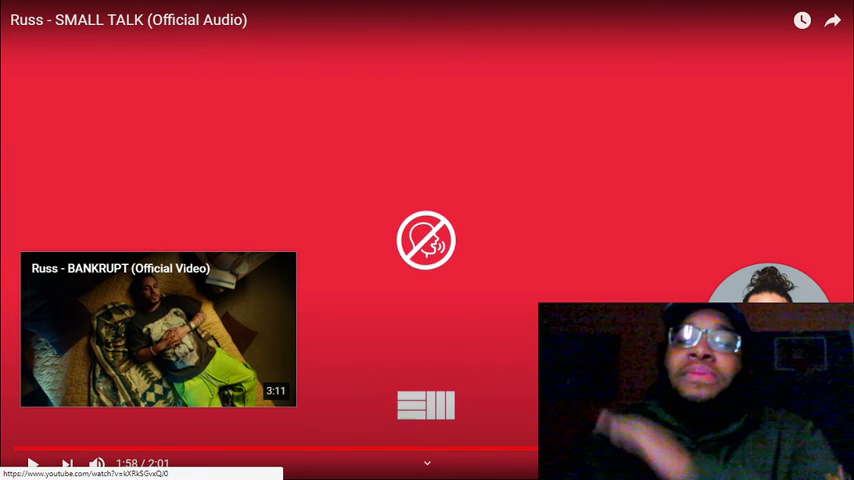
key(Escape)
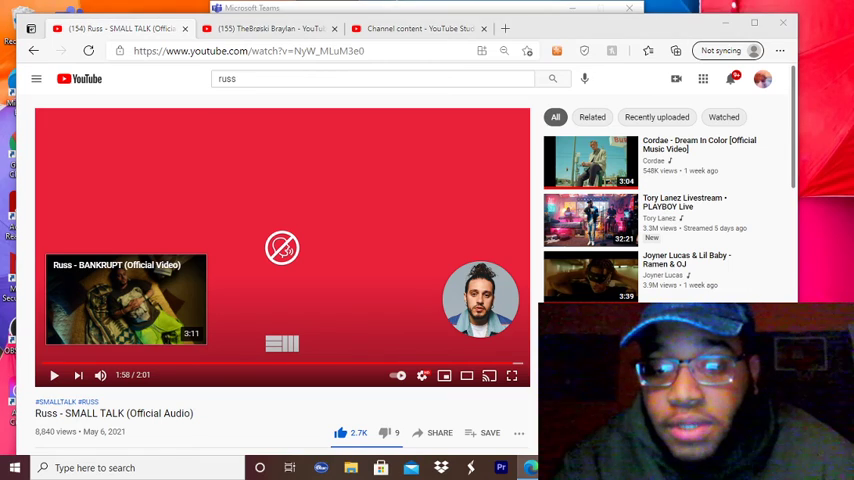
Switch from the browser to the OBS Studio window with Alt+Tab.
key(alt+Tab)
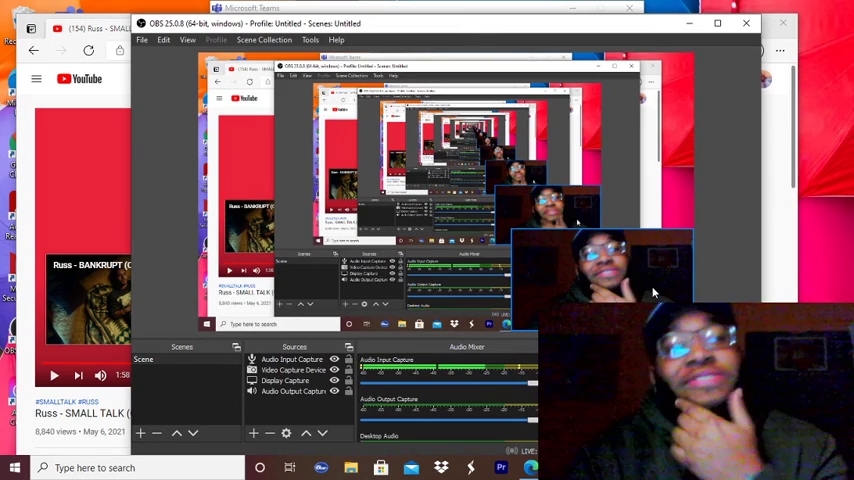